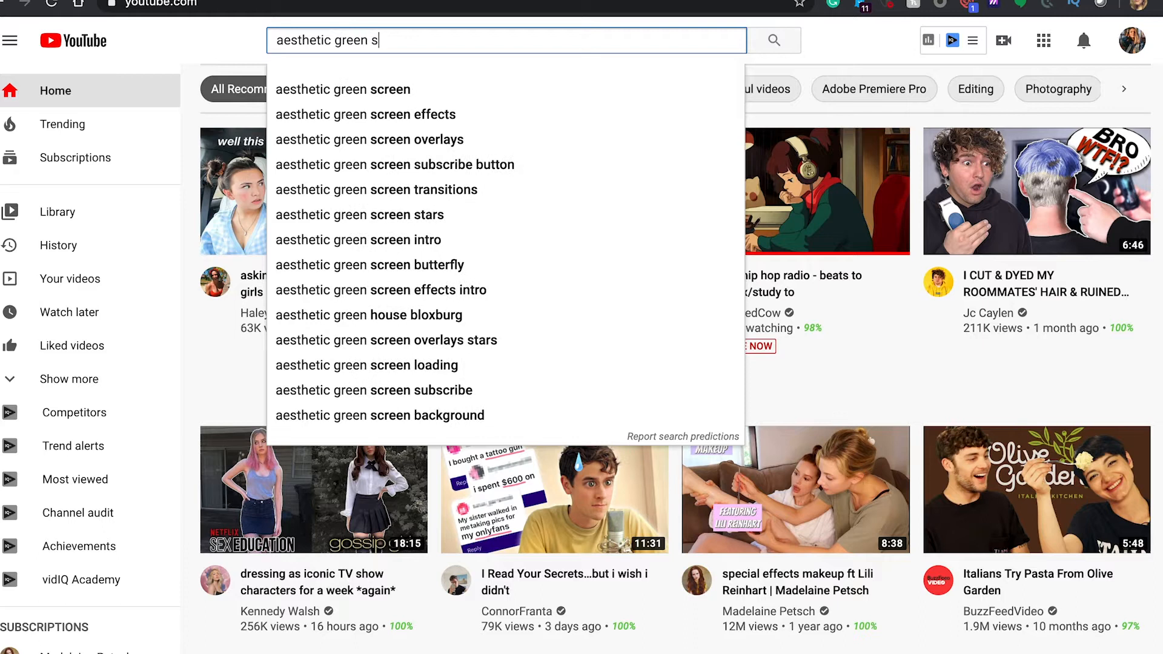
Search YouTube for "aesthetic green screen"
text(n)
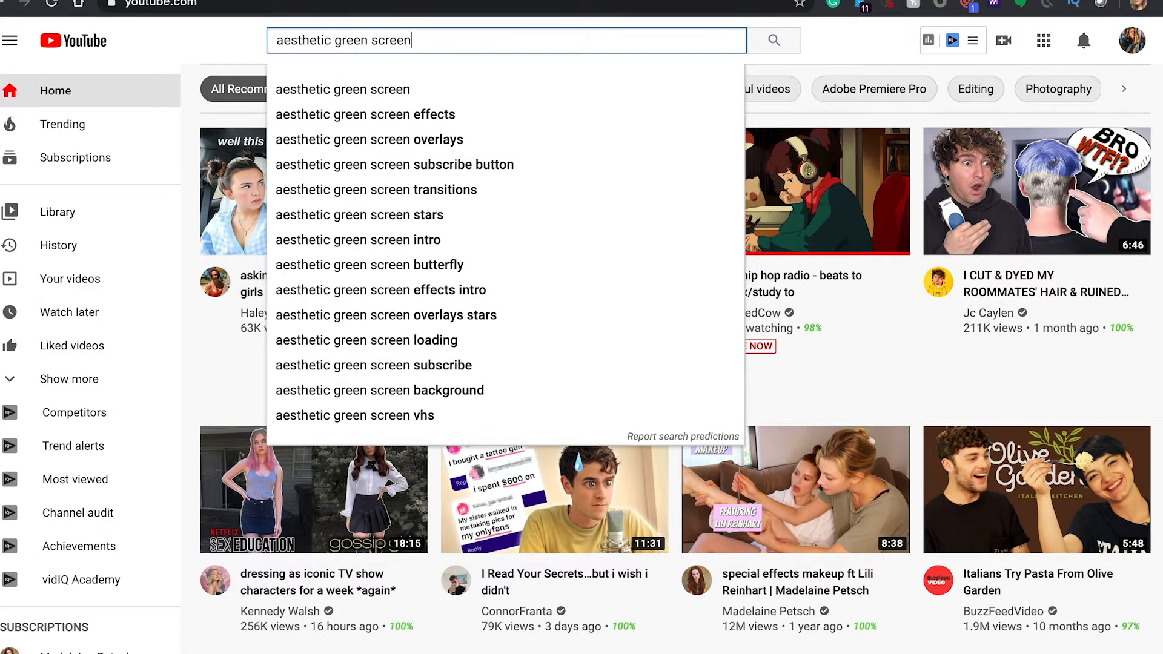
key(Return)
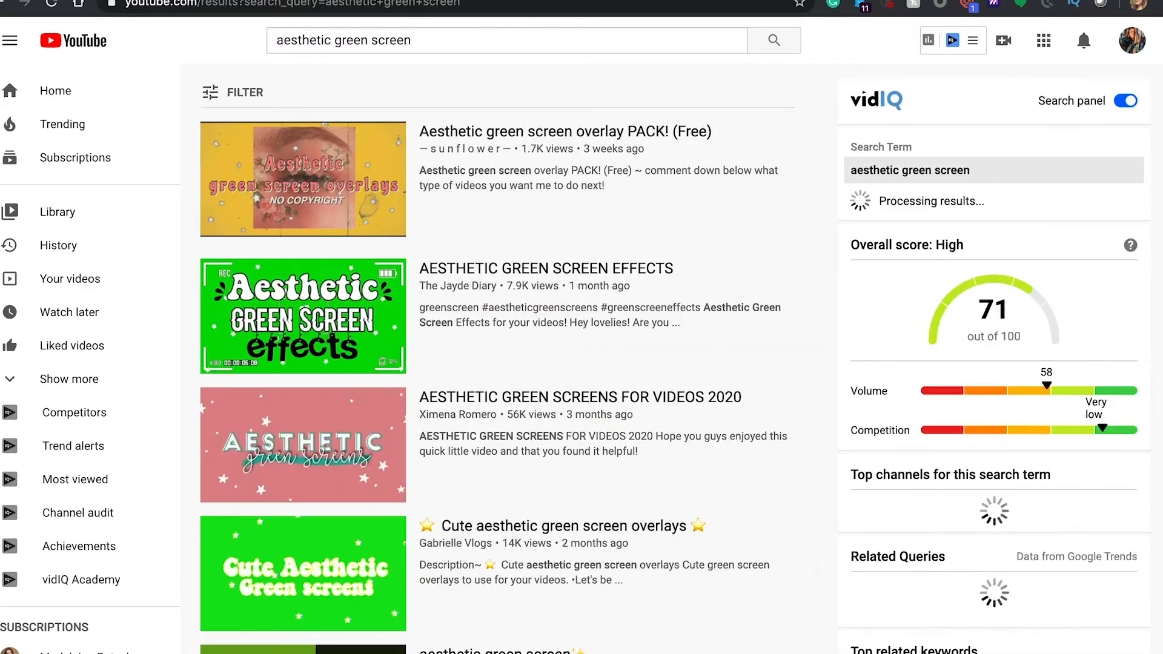
scroll(327, 484, down, 3)
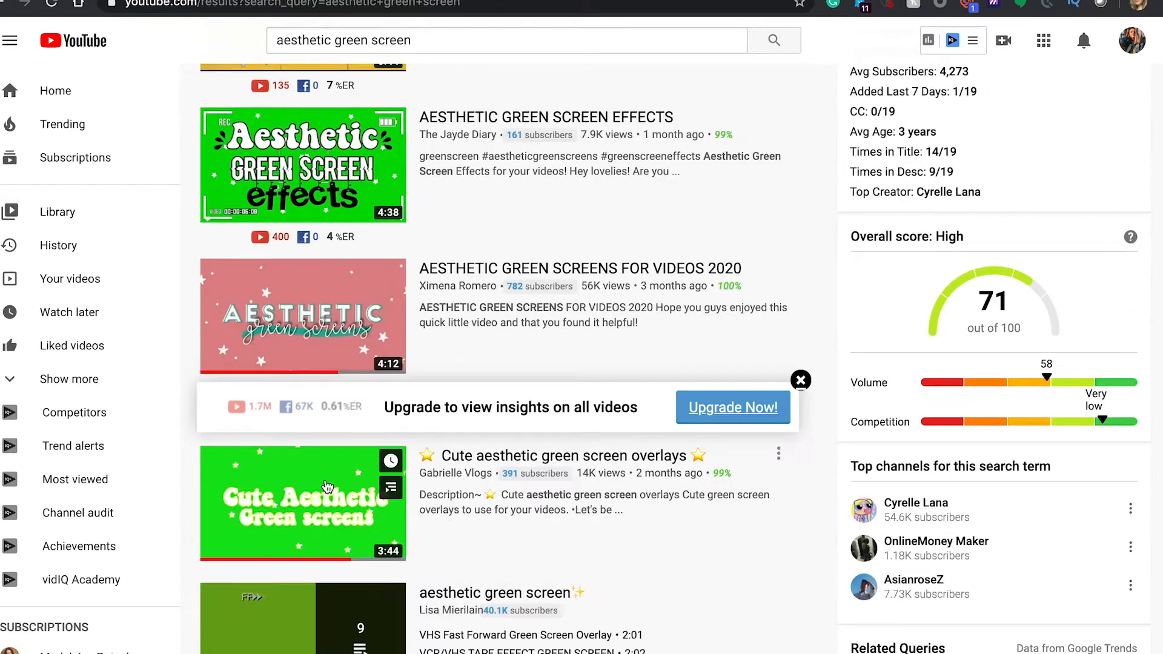
Open the "Cute aesthetic green screen overlays" video and pause it on the star overlay at 0:51
click(271, 503)
drag(270, 500, 187, 501)
click(226, 359)
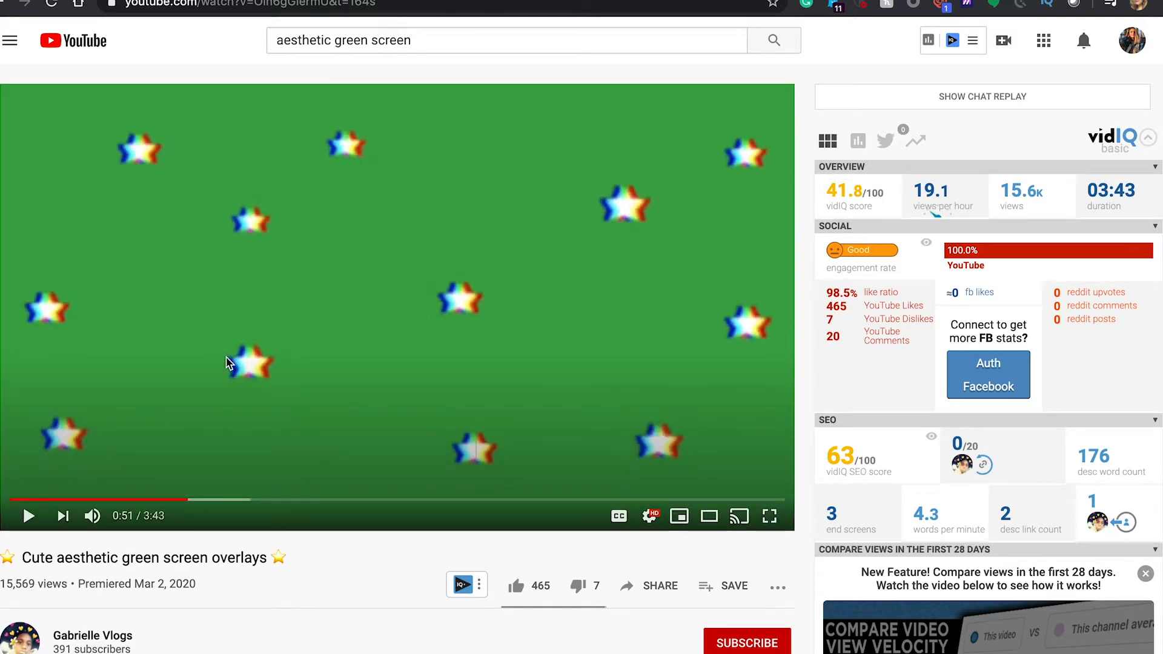
Convert the open video to mp4 on ytmp3.cc using its copied URL and download the file
click(240, 6)
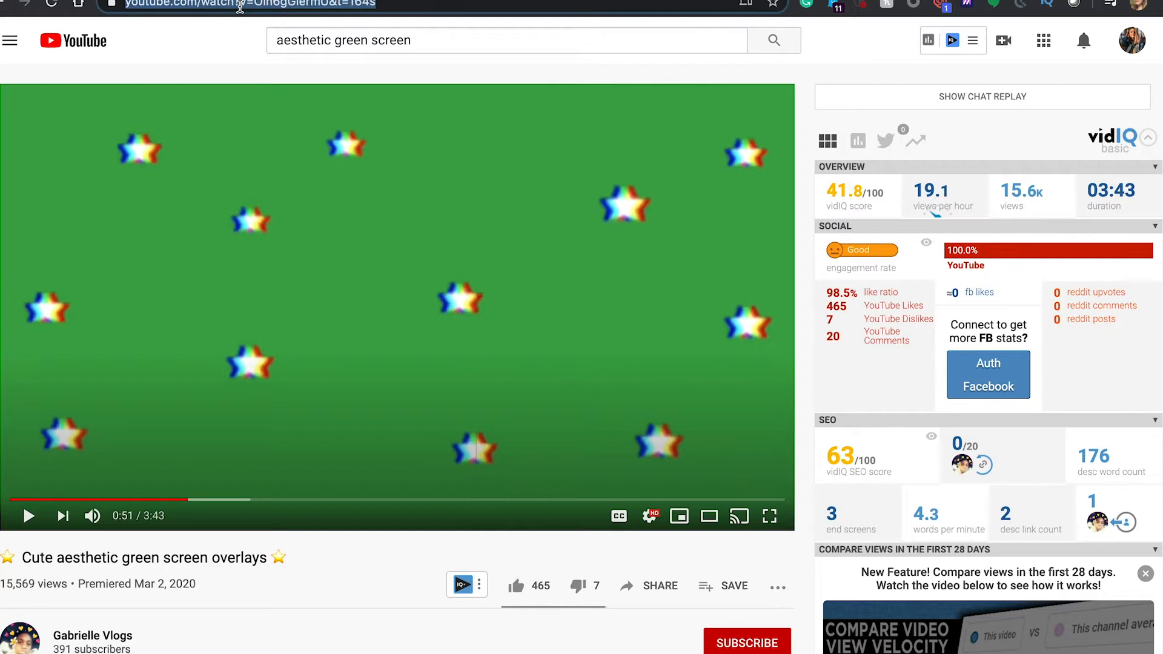
key(ctrl+Tab)
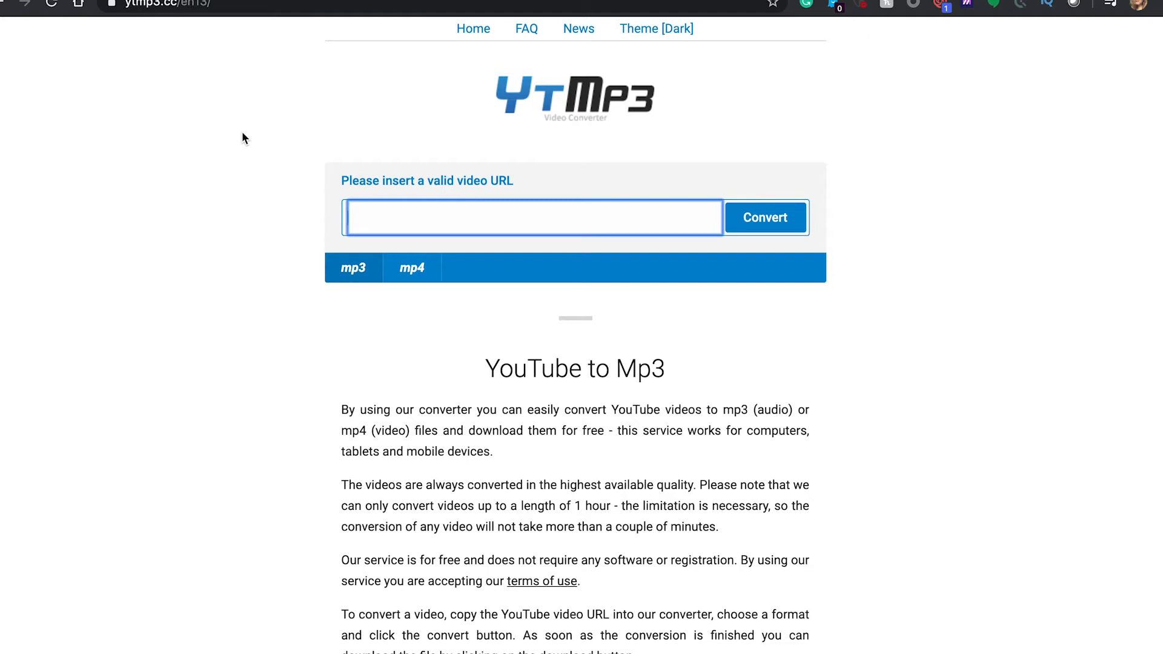
click(409, 268)
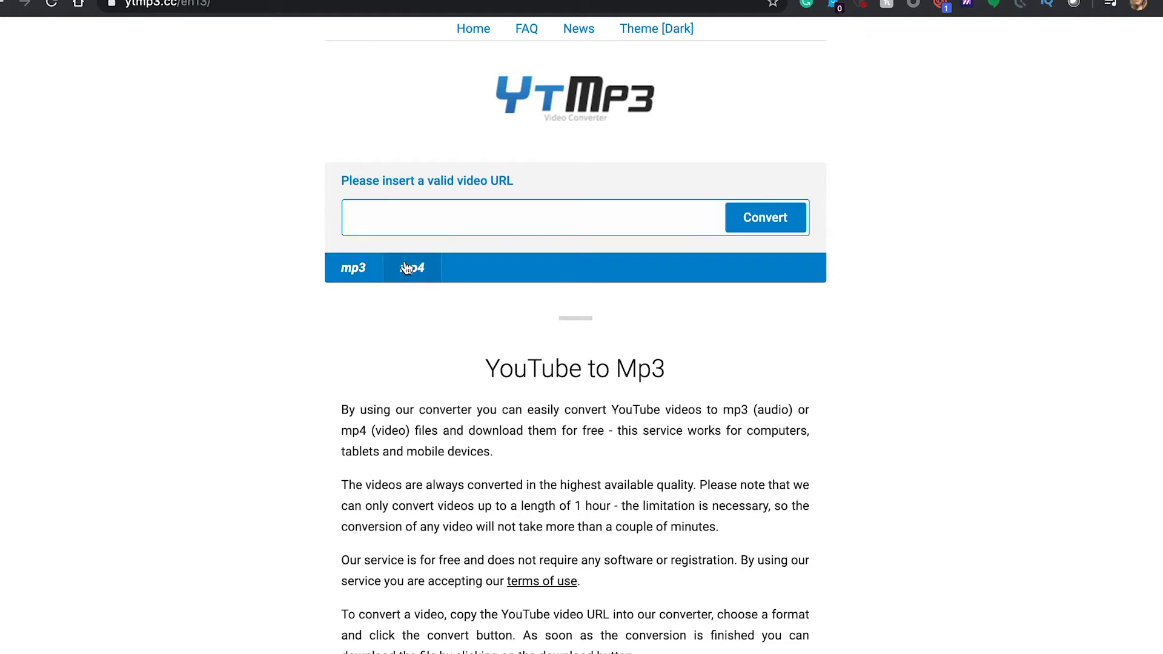
click(397, 218)
text(https://www.youtube.com/watch?v=Oln6gGlermU&t=164s)
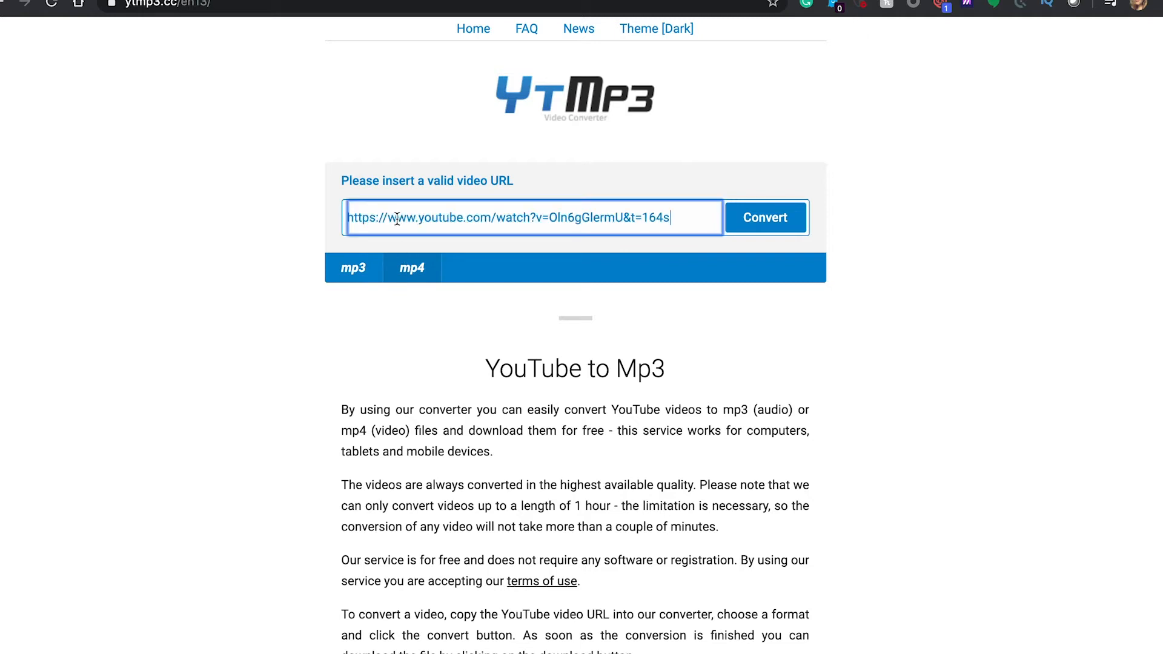
click(783, 218)
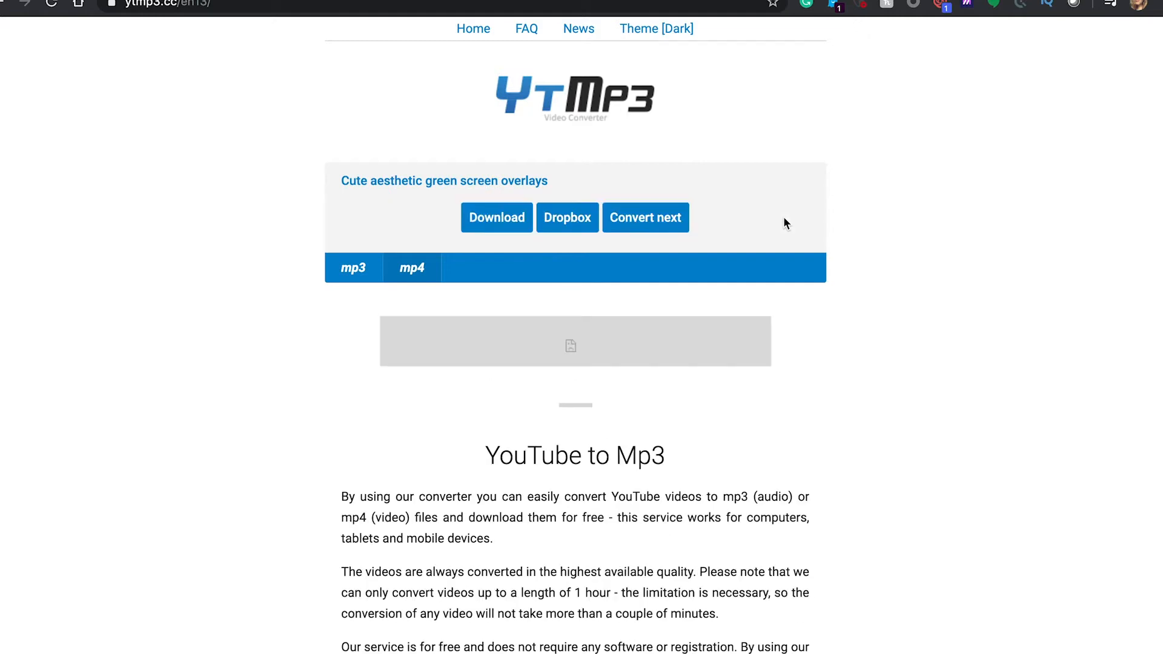
click(504, 222)
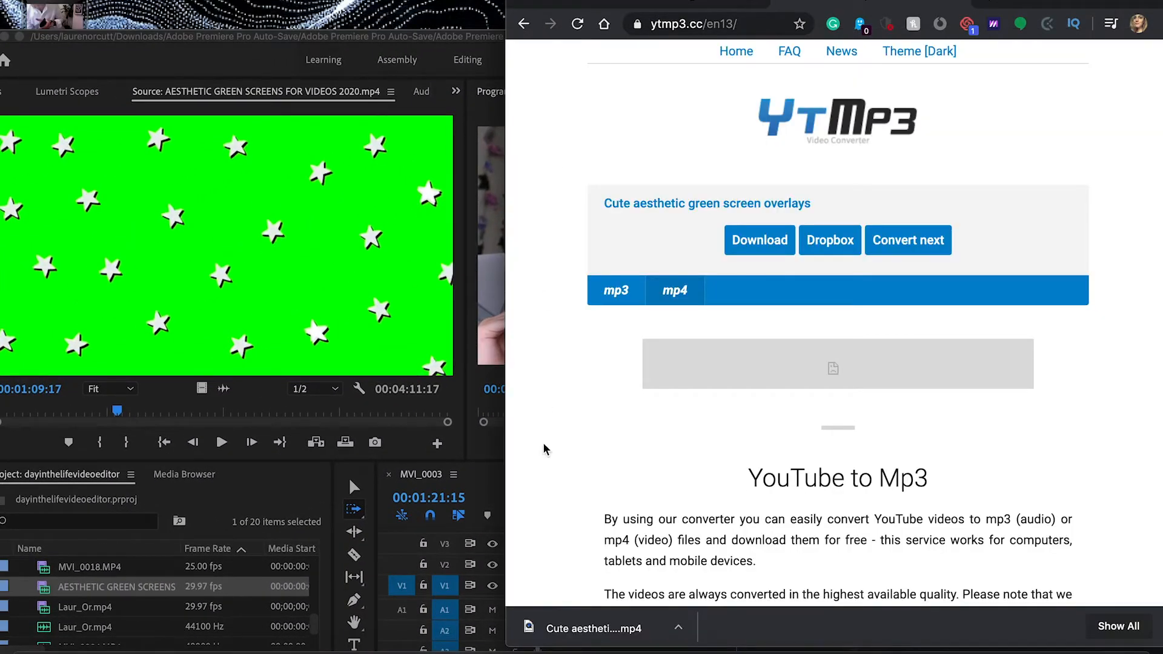
Import the downloaded overlay mp4 into the Premiere Pro project and preview its heart section at 00:01:37:10 in the source monitor
drag(582, 628, 91, 600)
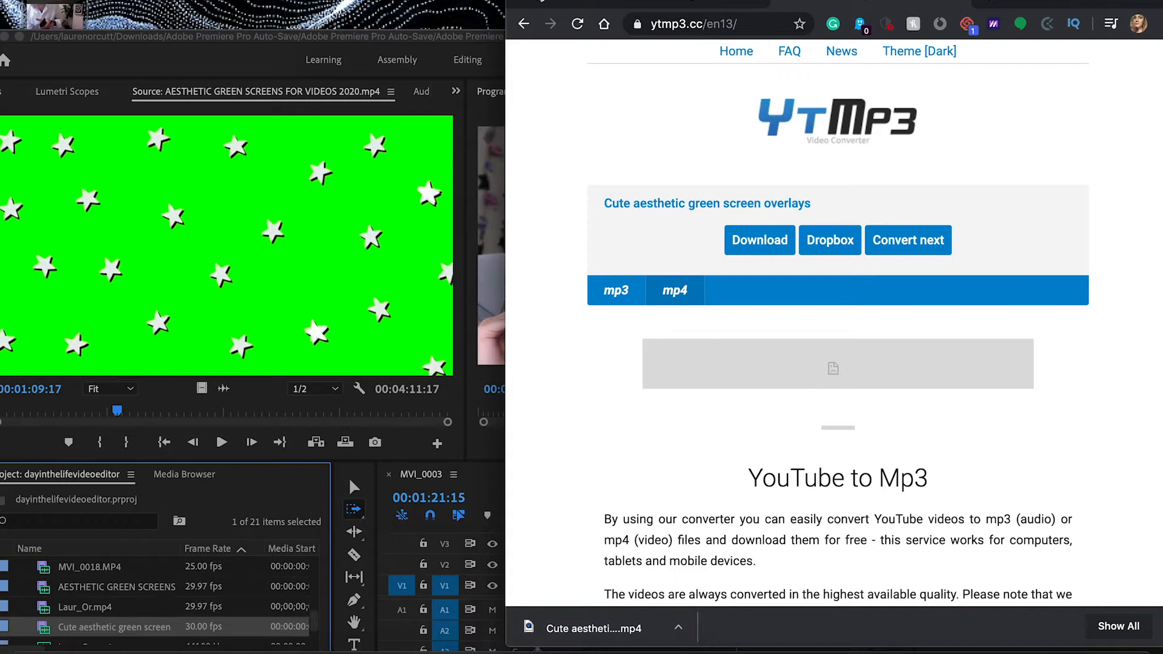
click(537, 2)
drag(275, 38, 332, 35)
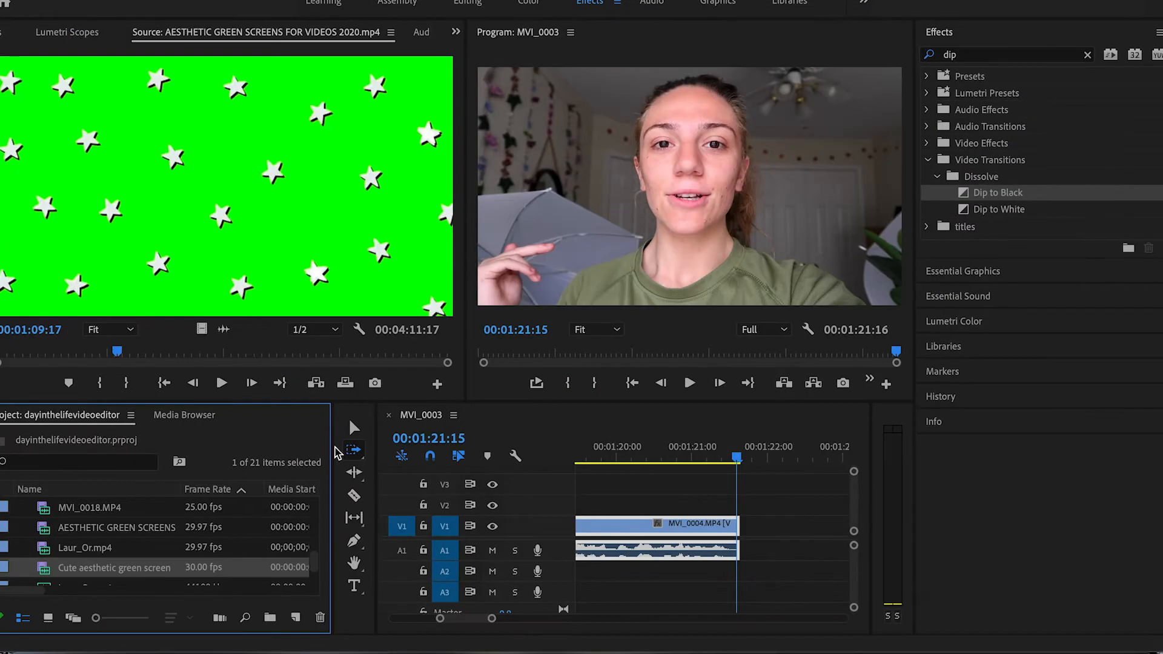
drag(59, 567, 65, 356)
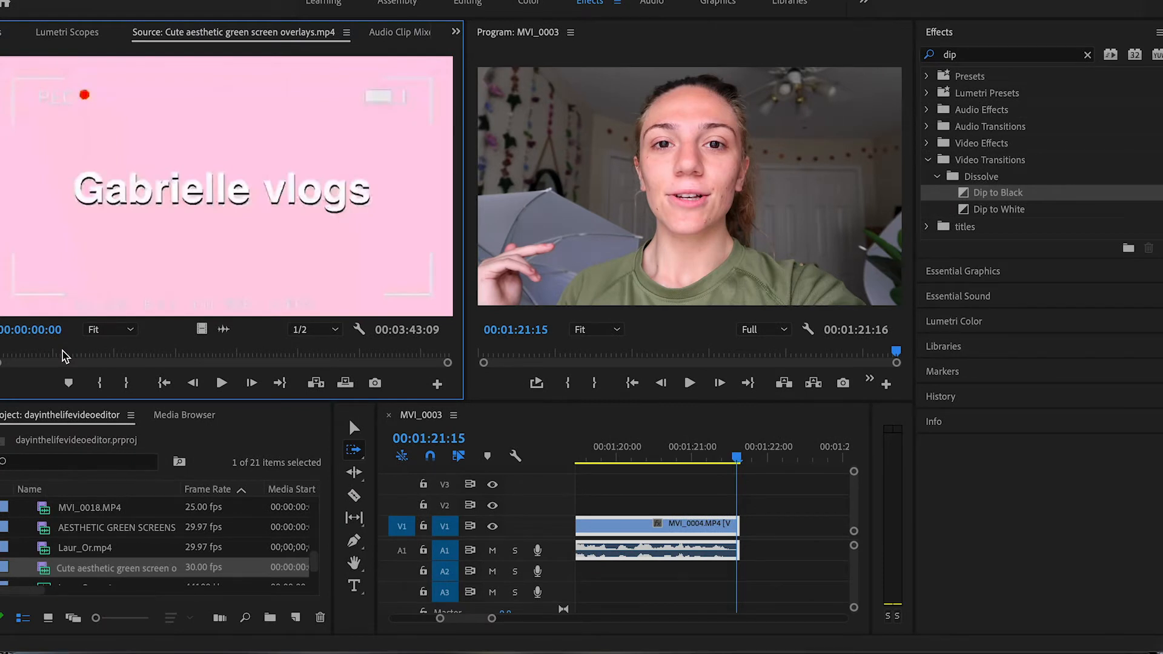
drag(63, 352, 194, 349)
Create a teal 1920 x 1080 color matte at 25 fps with square pixels and place it on V1 after MVI_0004.MP4
click(296, 617)
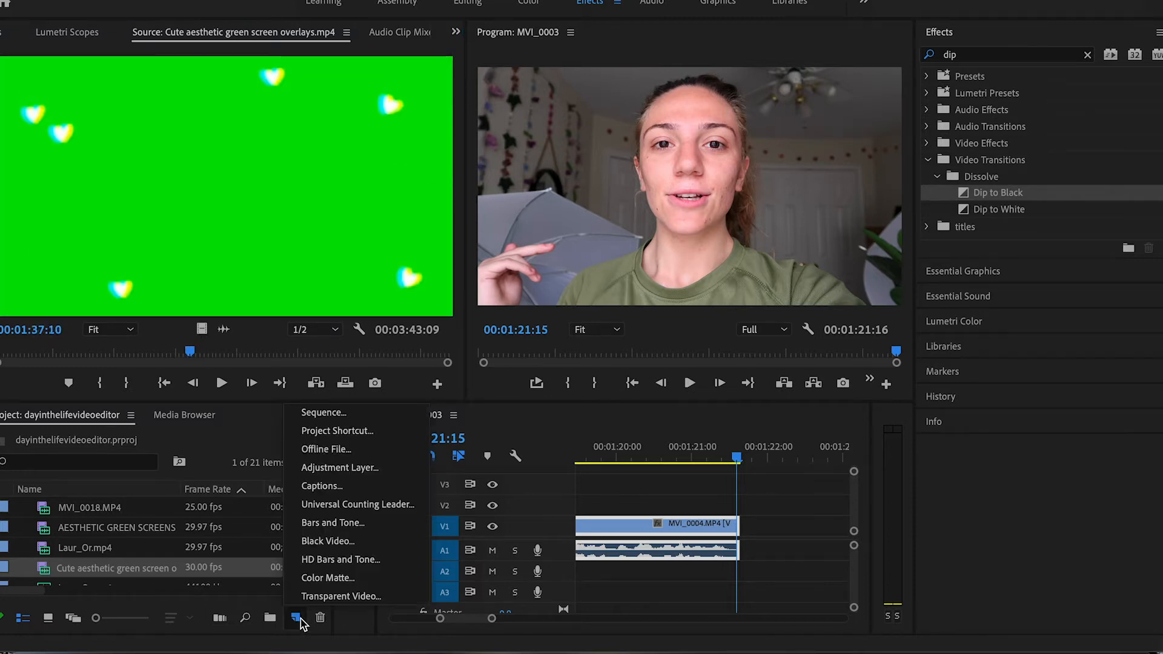
click(361, 578)
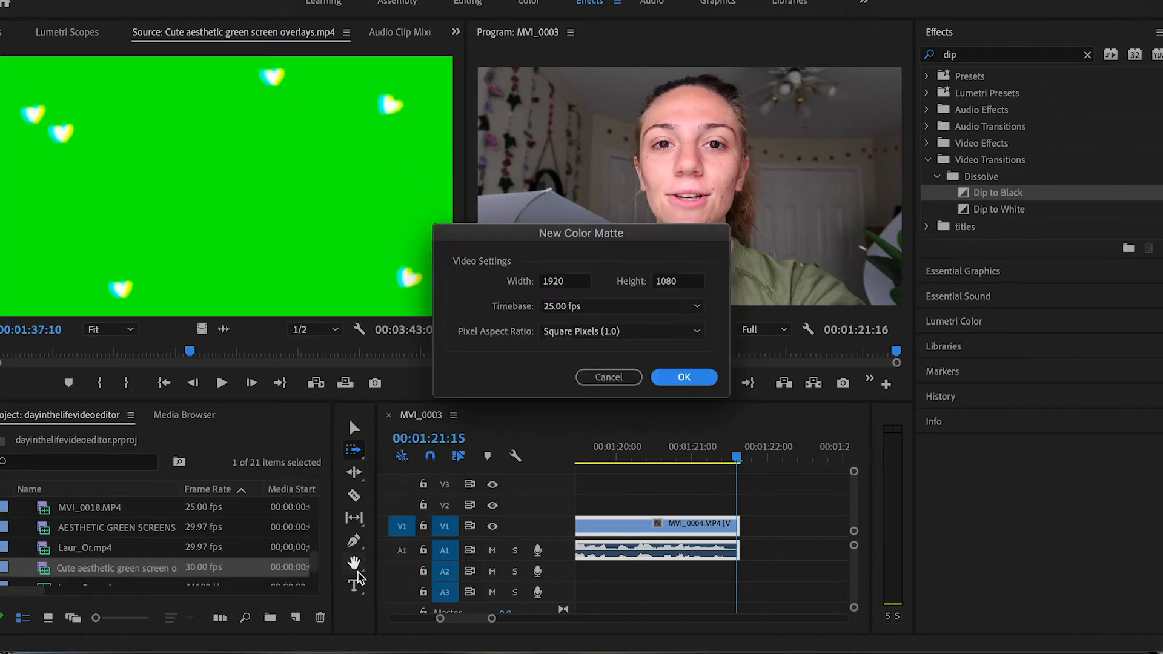
click(680, 378)
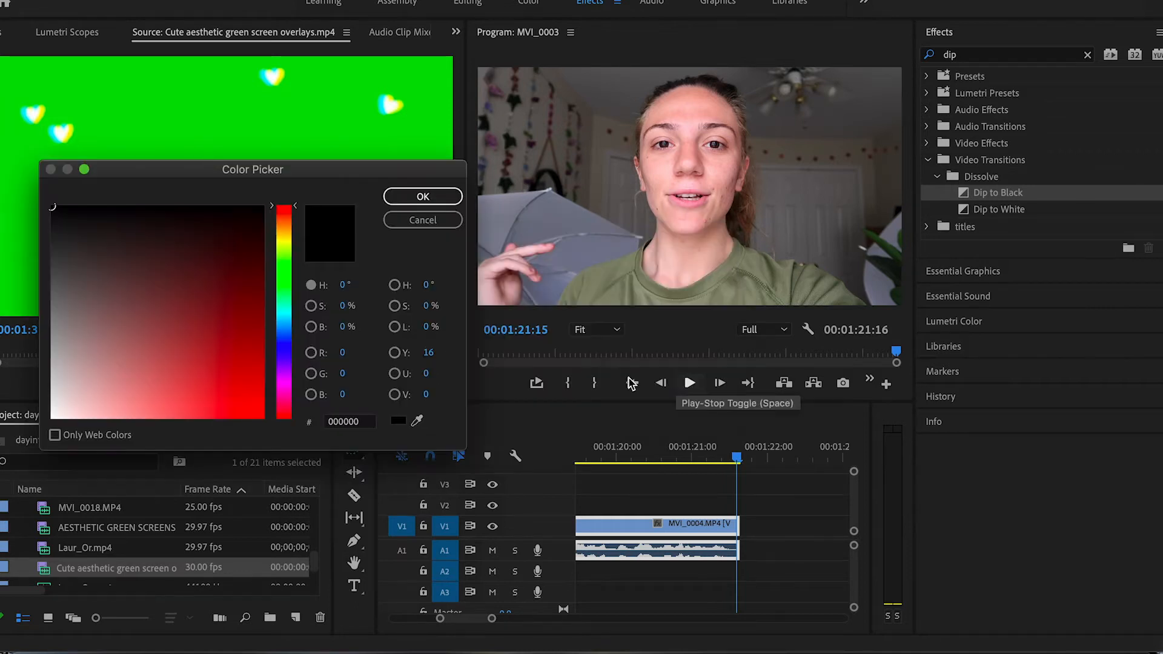
click(283, 316)
click(89, 330)
click(109, 335)
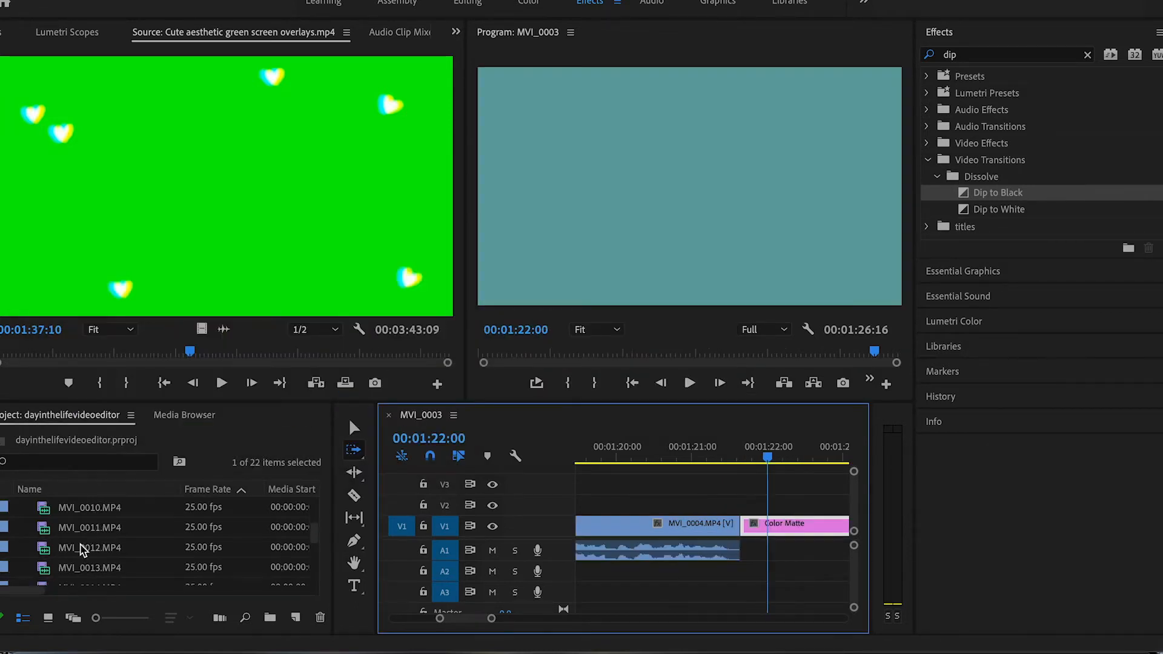
Mark about 00:00:03:21 of the heart animation in the overlay clip and place it on V2 above the color matte
scroll(95, 543, down, 5)
click(106, 567)
drag(190, 351, 749, 506)
key(i)
click(137, 384)
scroll(747, 502, left, 3)
click(661, 450)
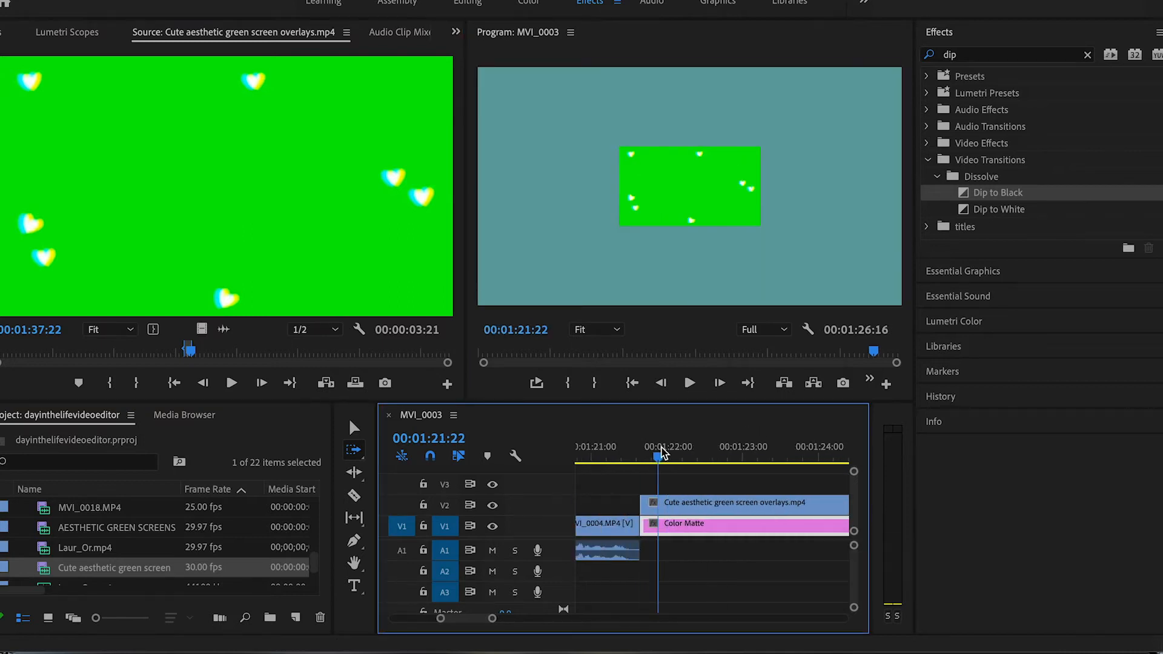
Speed up the heart overlay clip on V2 to shorten it
key(v)
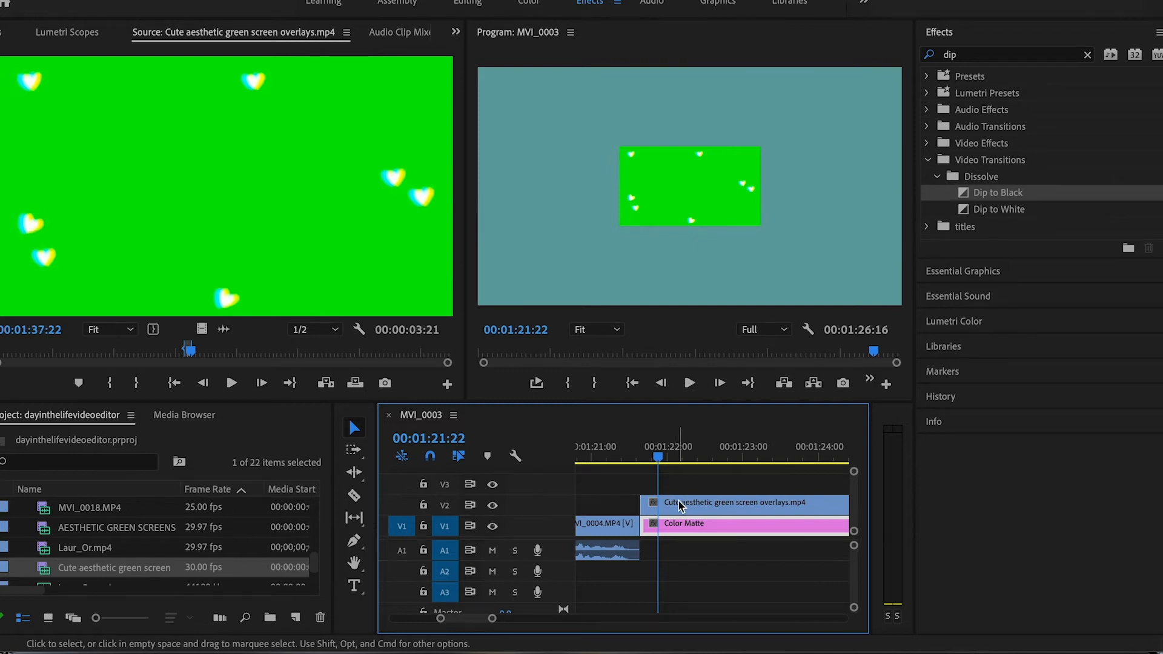
right_click(681, 506)
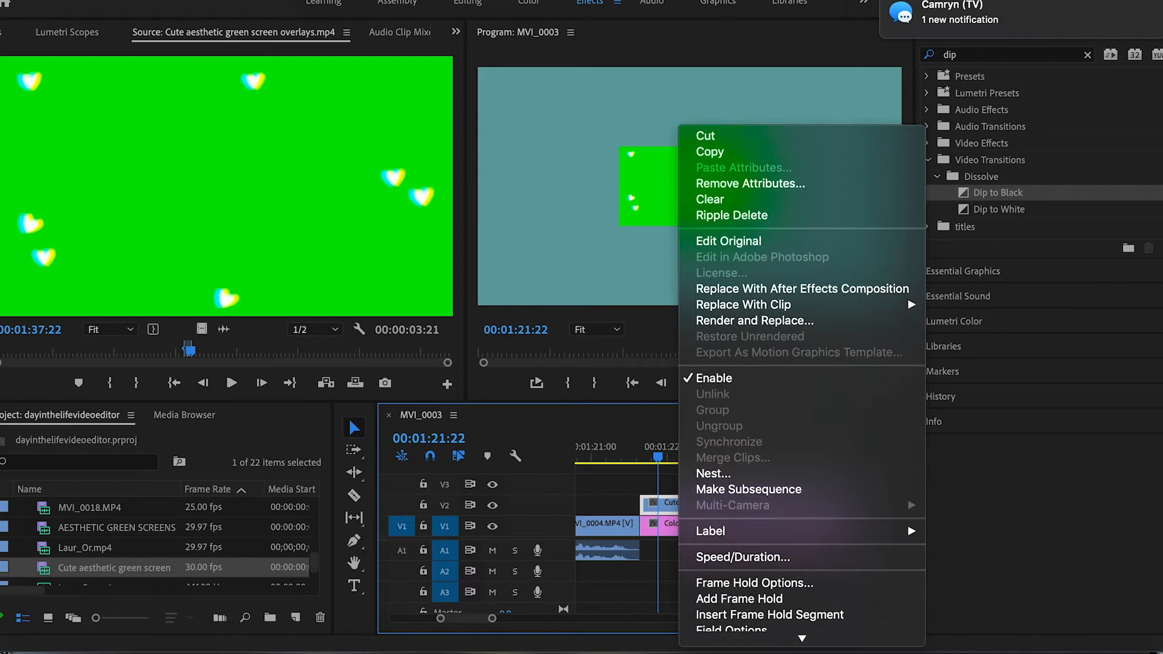
click(732, 600)
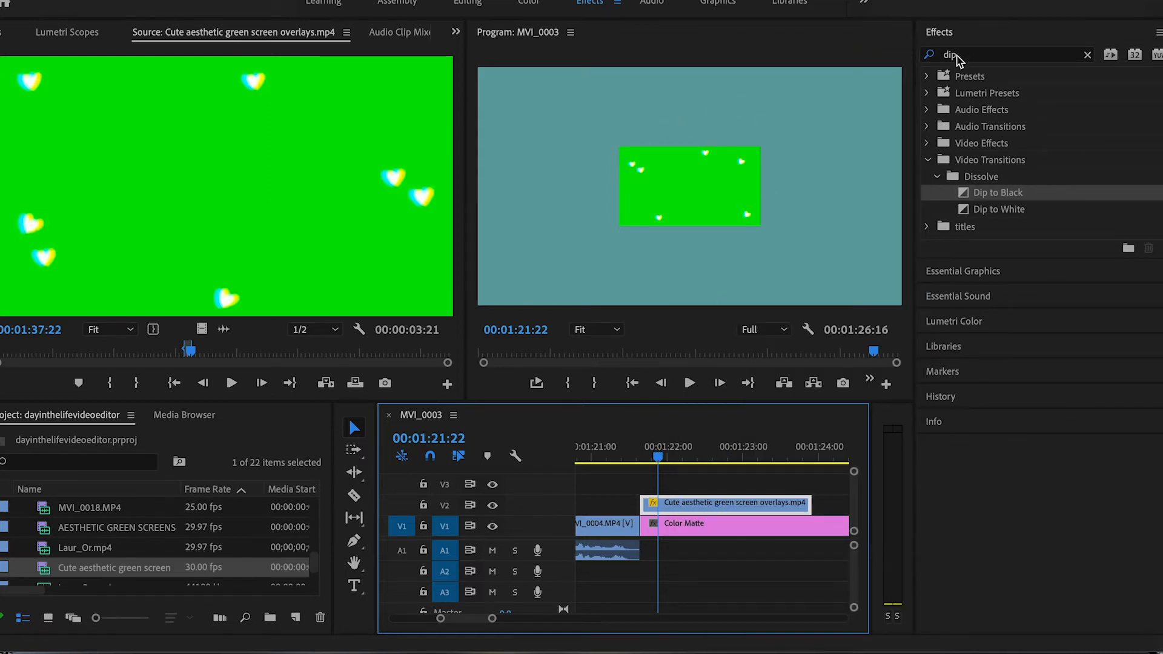
Find the Ultra Key effect and apply it to the heart overlay clip on V2
click(958, 57)
text(ultra)
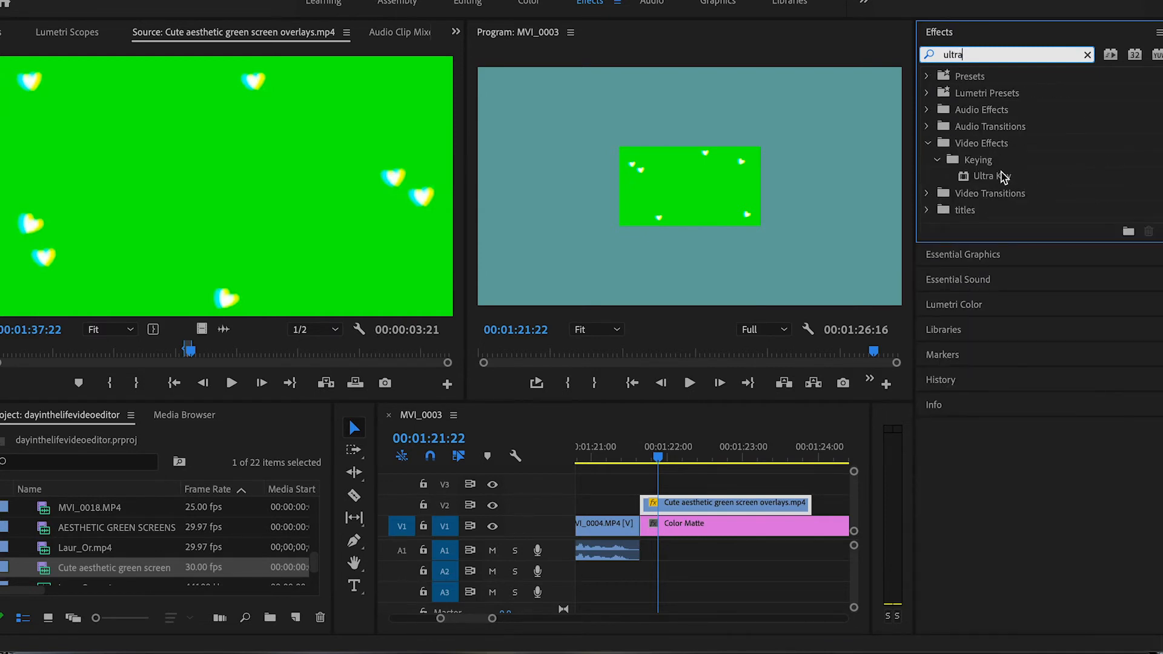
drag(1000, 176, 676, 503)
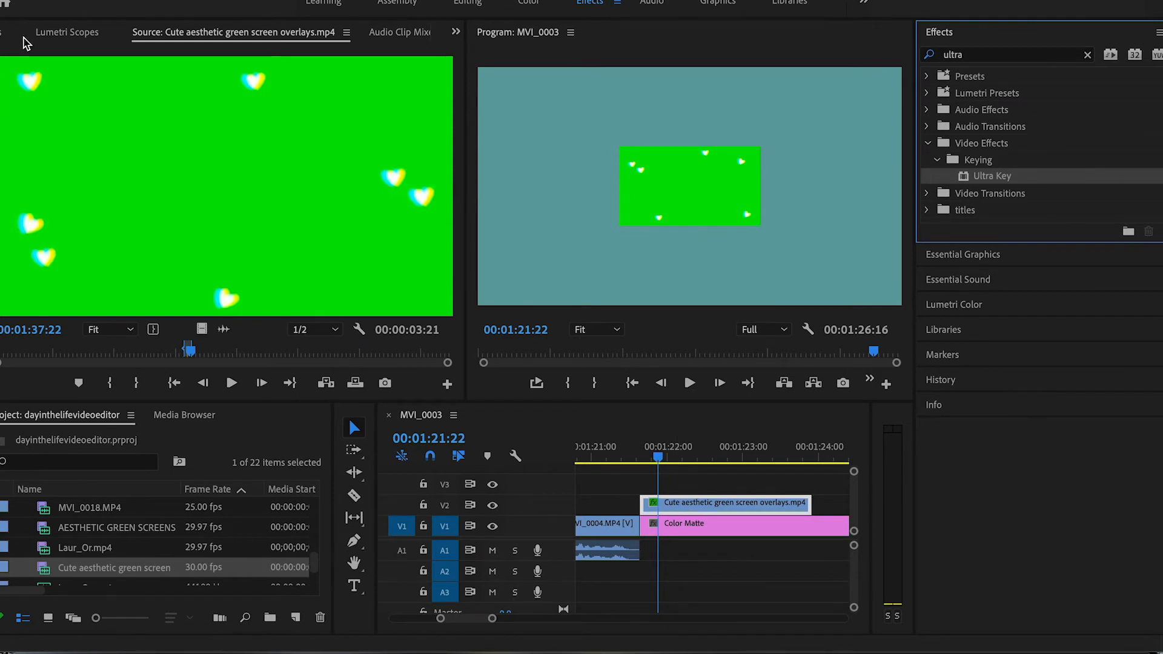
Set the Ultra Key's key color by sampling the overlay's green background in the program monitor
click(3, 37)
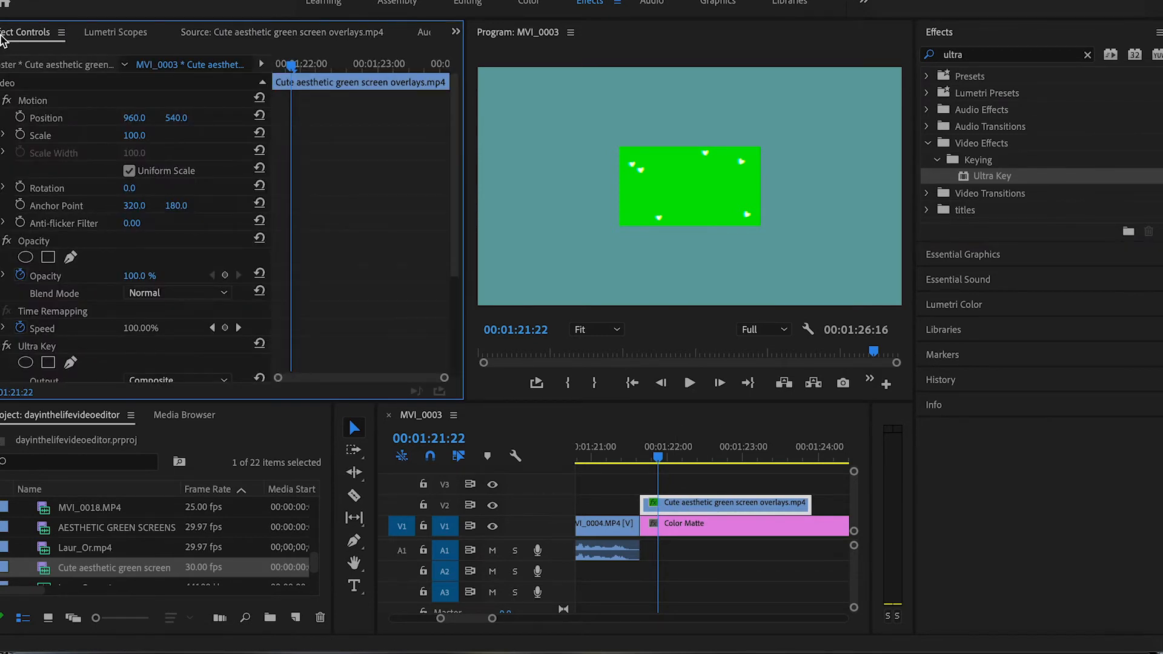
scroll(100, 361, down, 5)
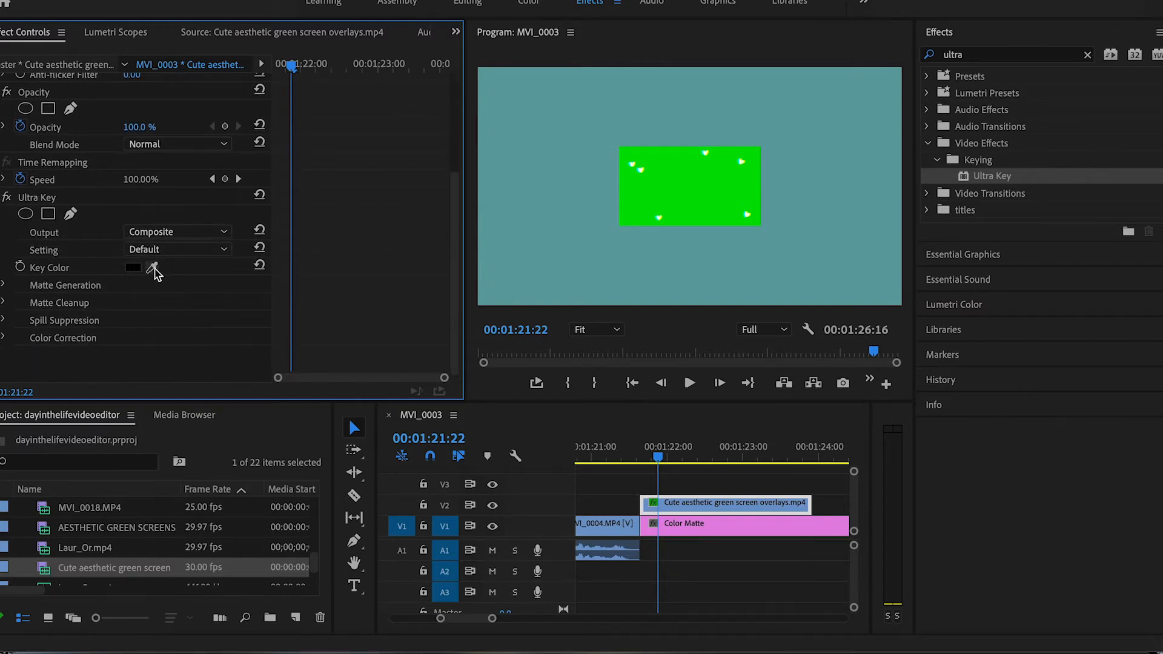
click(154, 269)
click(684, 177)
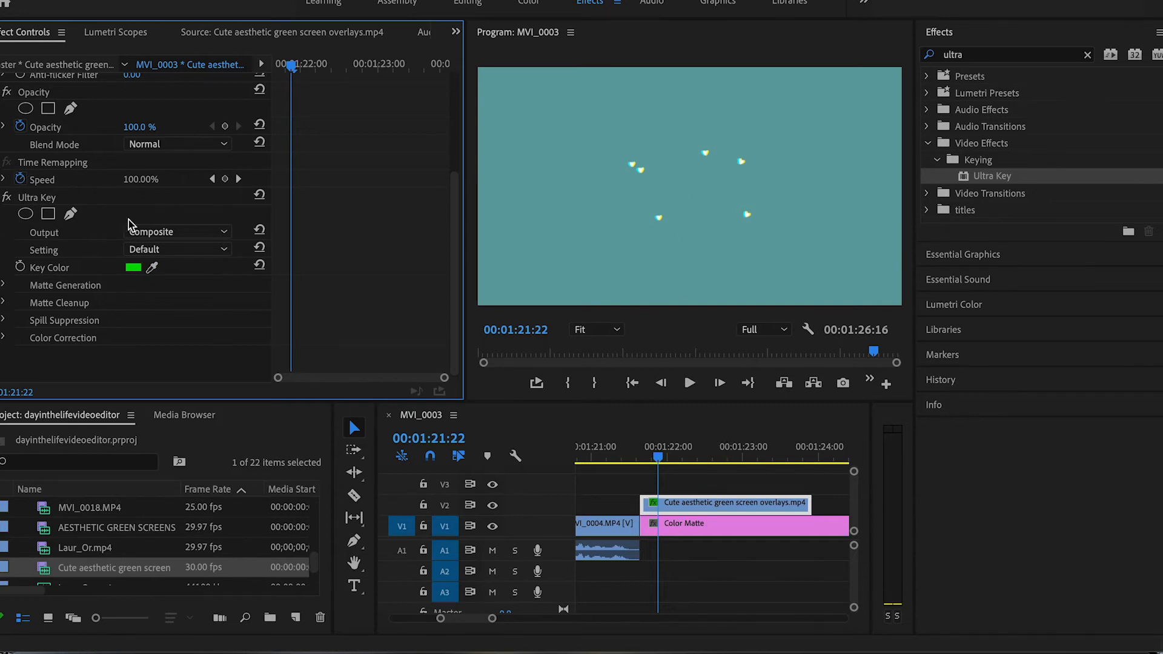
Scale the heart overlay up to fill the frame and play the sequence from the start of the color matte
scroll(104, 227, up, 5)
drag(134, 135, 259, 135)
click(641, 460)
key(space)
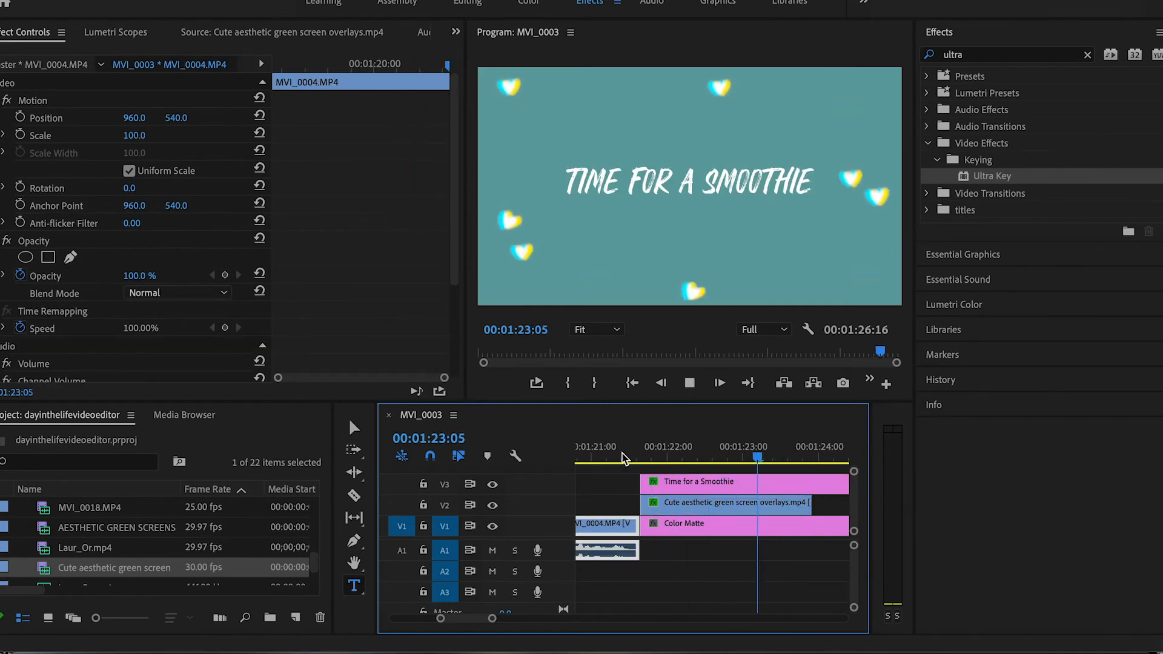
click(715, 525)
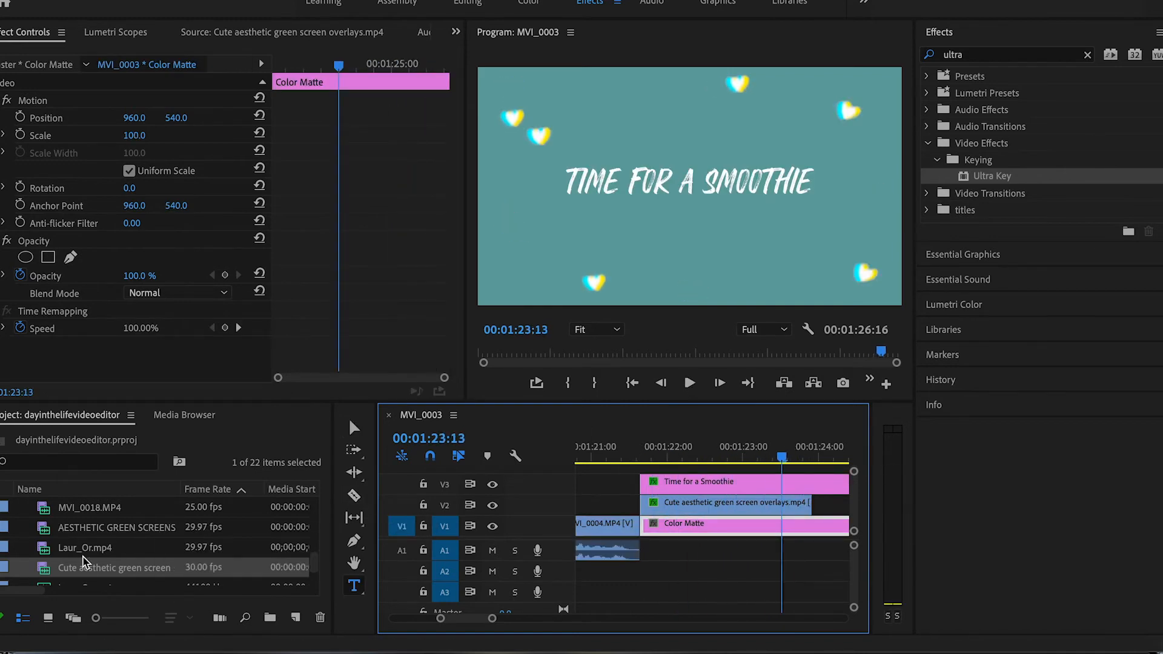
Switch to YouTube, search for "green screen overlays" and browse the results for other overlay packs
click(249, 649)
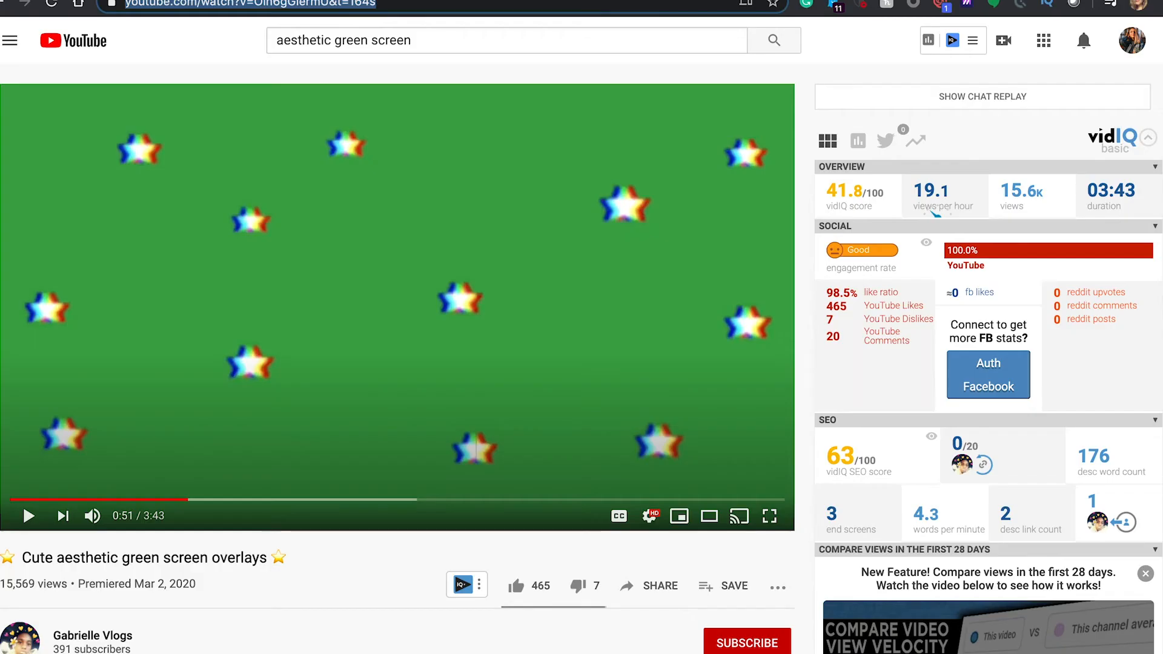
double_click(328, 40)
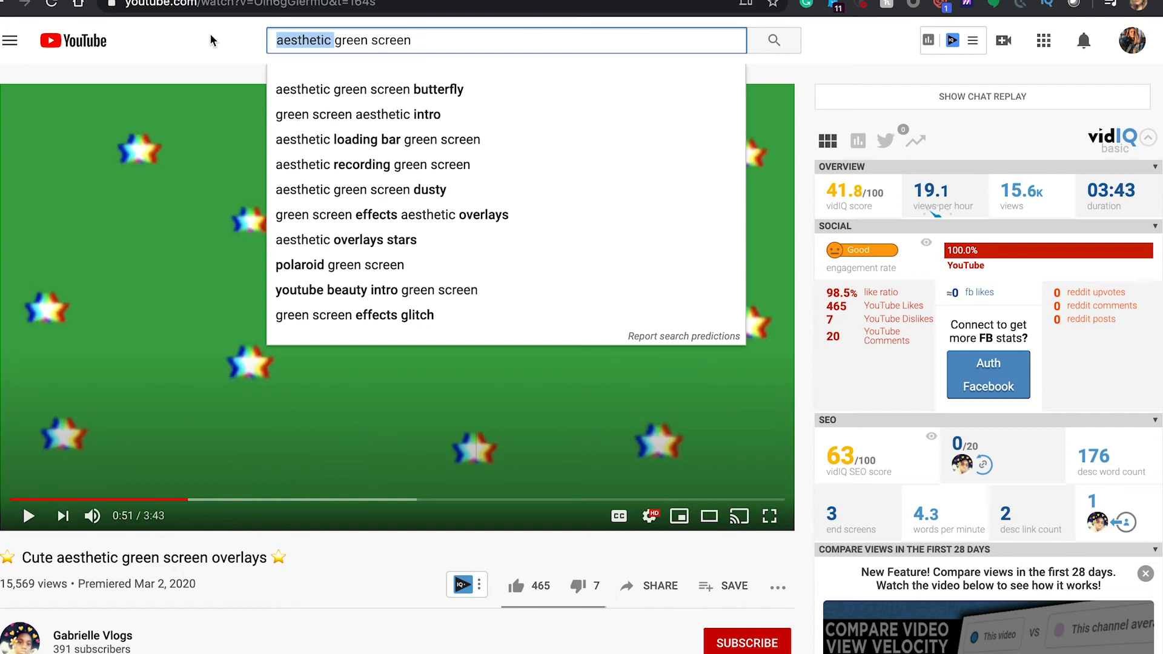
key(BackSpace)
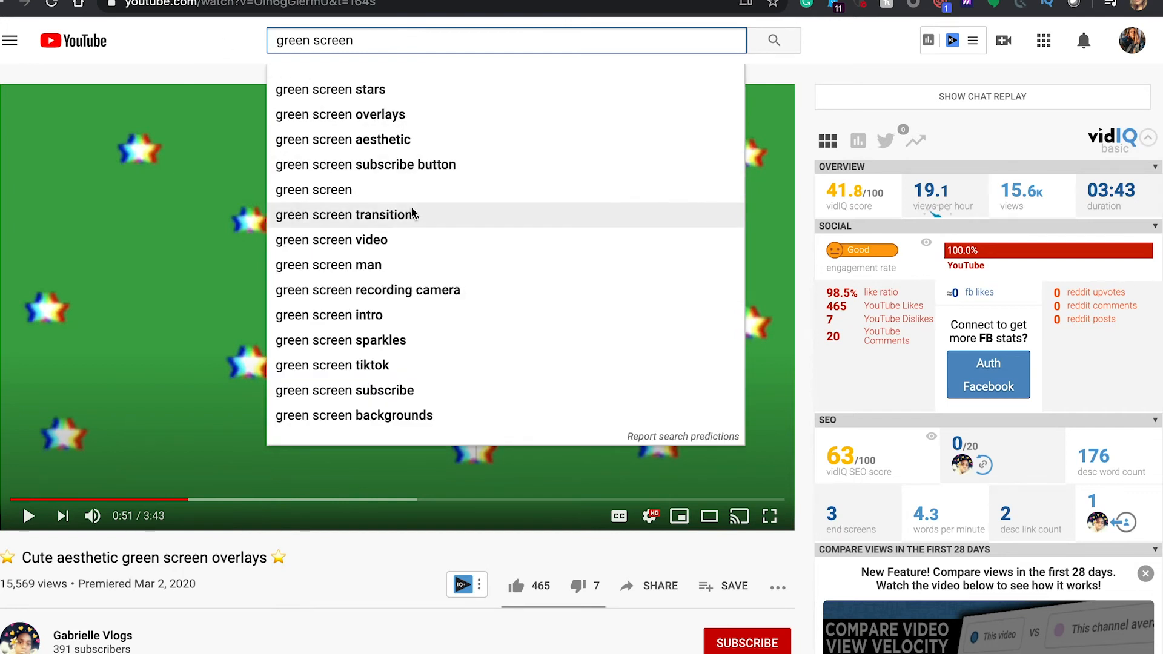
click(418, 115)
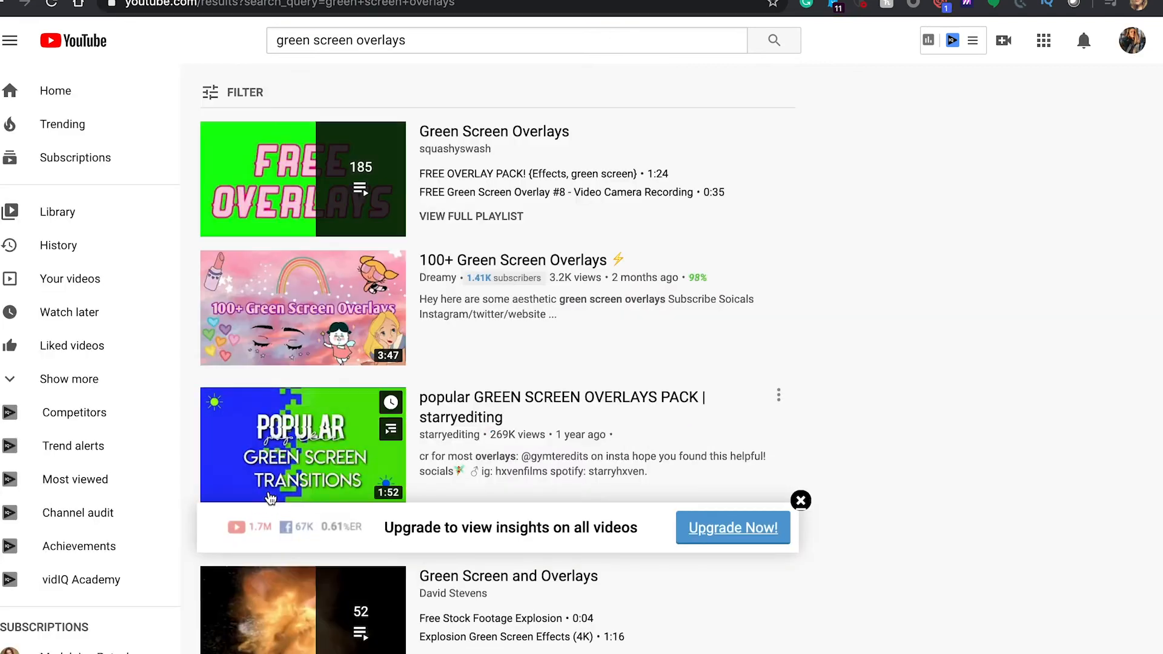
scroll(315, 309, down, 7)
scroll(314, 310, up, 7)
scroll(315, 310, down, 1)
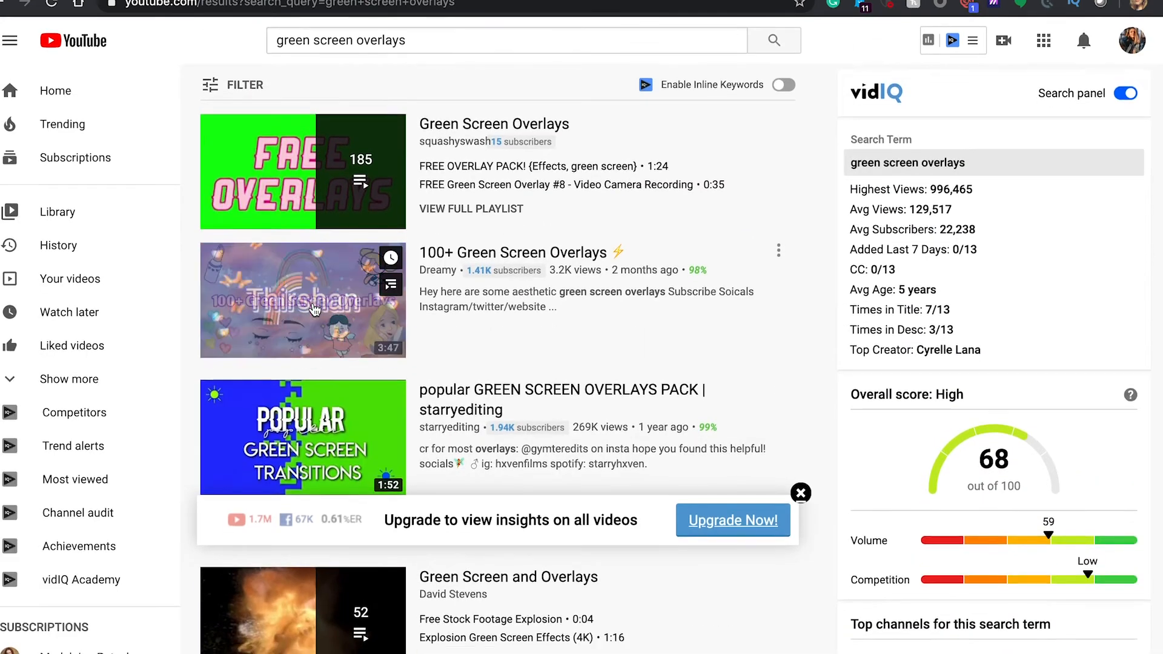
scroll(315, 309, down, 20)
scroll(314, 310, up, 20)
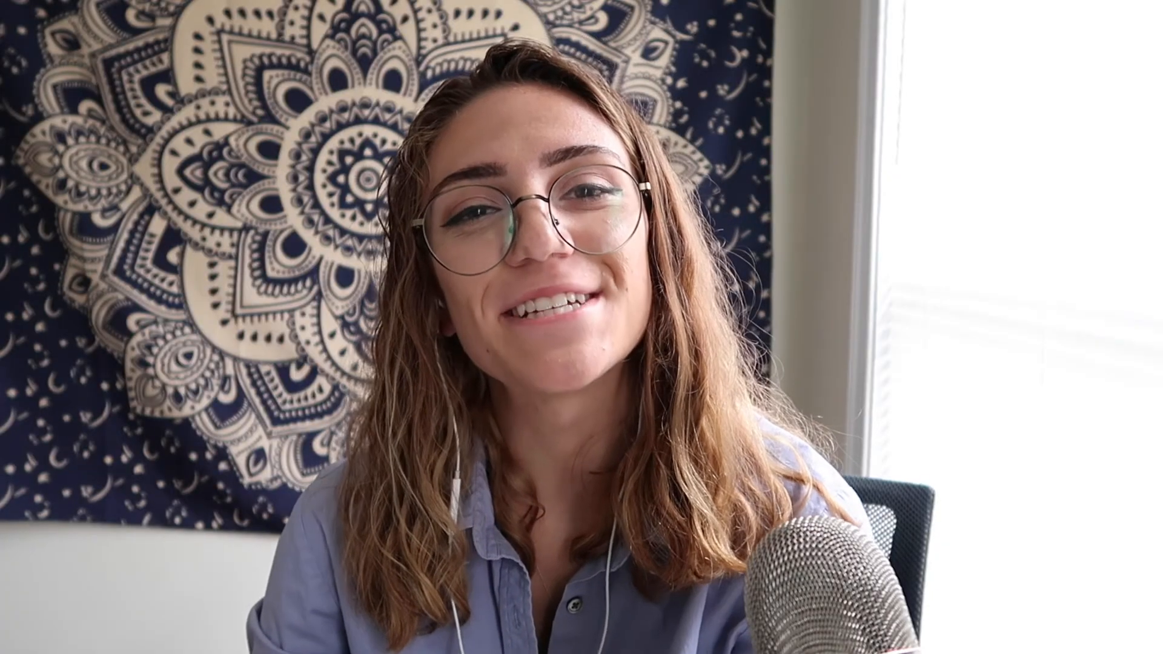